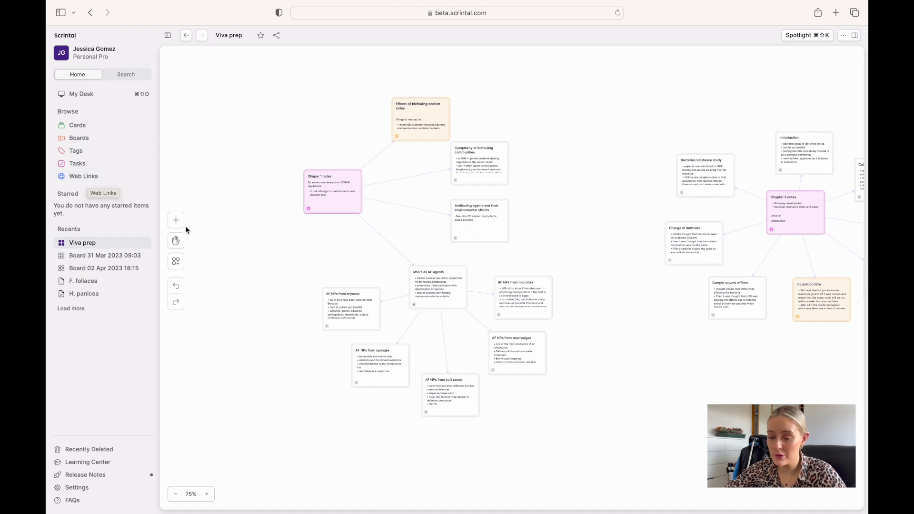
Turn on pan mode and nudge the Viva prep board view slightly left
{"action": "left_click", "coordinate": [176, 241]}
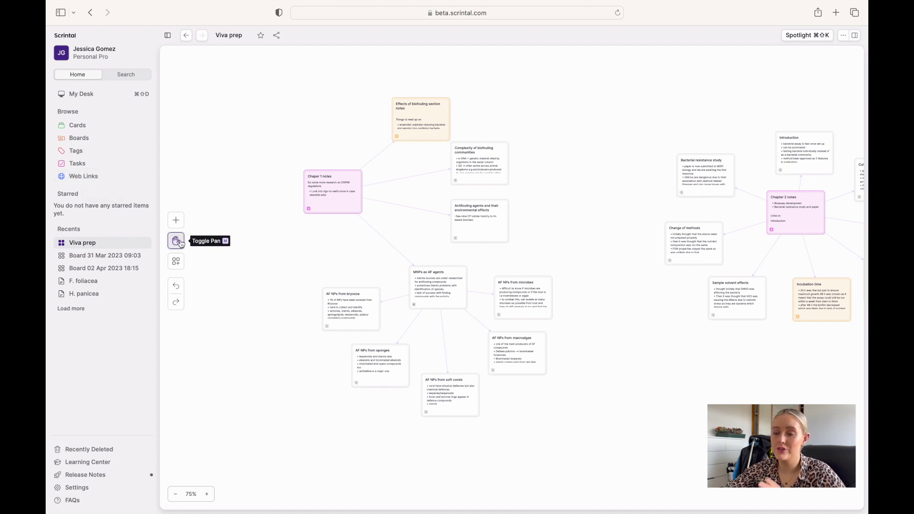
{"action": "left_click_drag", "start_coordinate": [301, 245], "coordinate": [220, 251]}
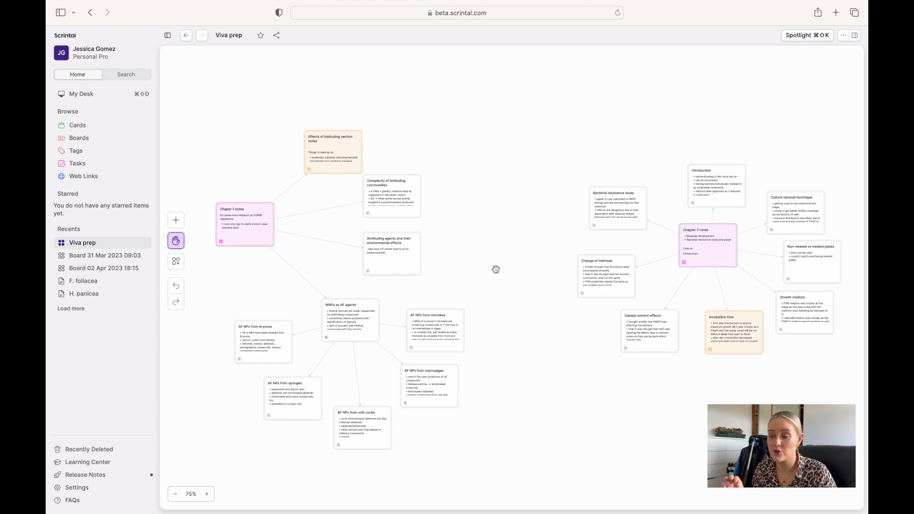
Pan across the board to survey the Chapter 2 through Chapter 5 card clusters
{"action": "left_click_drag", "start_coordinate": [679, 405], "coordinate": [363, 414]}
{"action": "left_click_drag", "start_coordinate": [784, 388], "coordinate": [771, 232]}
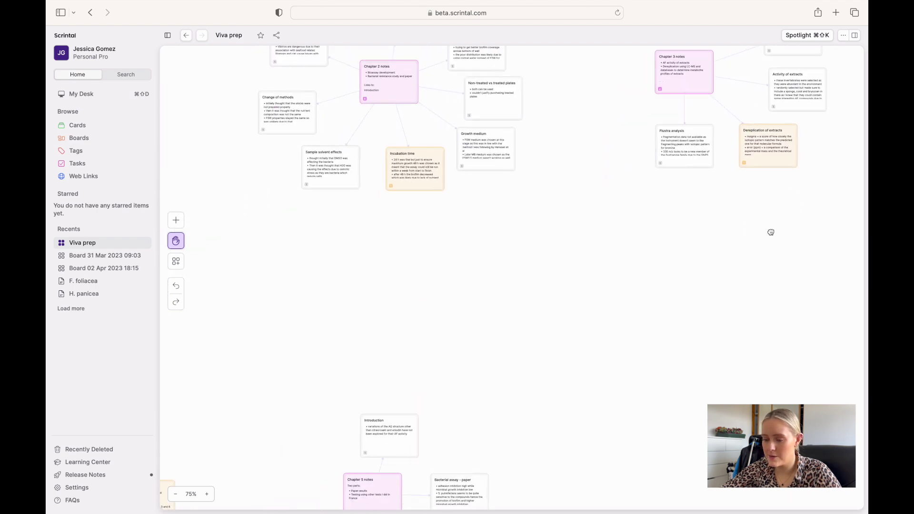
{"action": "left_click_drag", "start_coordinate": [474, 335], "coordinate": [625, 155]}
{"action": "left_click_drag", "start_coordinate": [410, 326], "coordinate": [570, 333]}
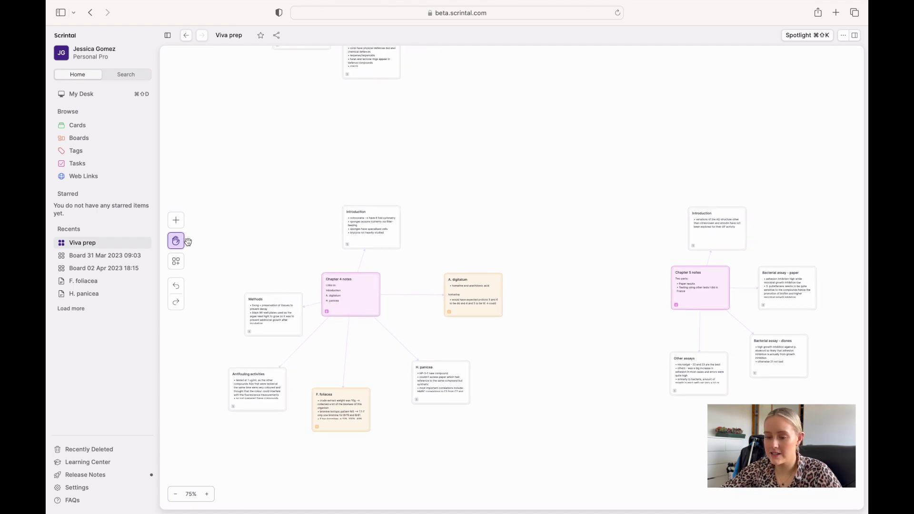
Pan back so the Chapter 1 and Chapter 2 clusters are in view
{"action": "left_click_drag", "start_coordinate": [255, 215], "coordinate": [339, 315]}
{"action": "scroll", "coordinate": [403, 416], "scroll_direction": "up", "scroll_amount": 10}
{"action": "left_click_drag", "start_coordinate": [548, 277], "coordinate": [544, 343]}
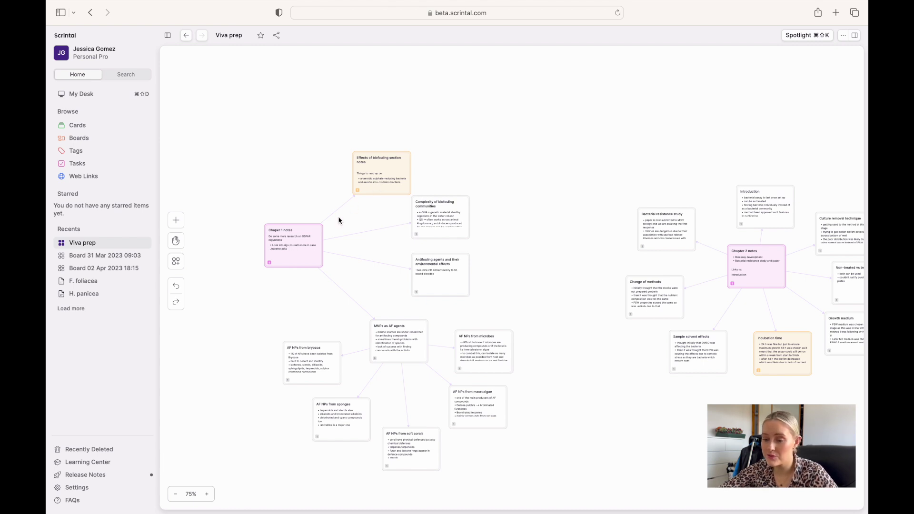
Read the Chaper 1 notes card, then the Effects of biofouling section notes card
{"action": "double_click", "coordinate": [300, 253]}
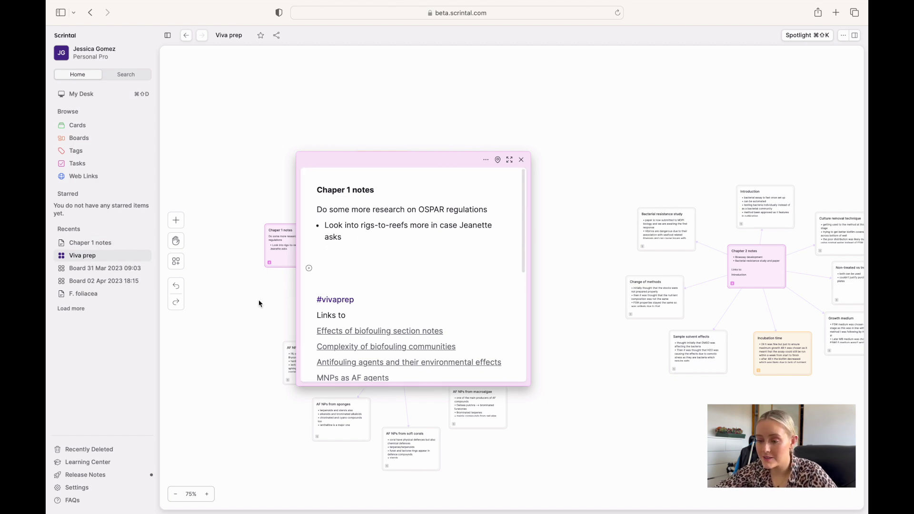
{"action": "left_click", "coordinate": [521, 161]}
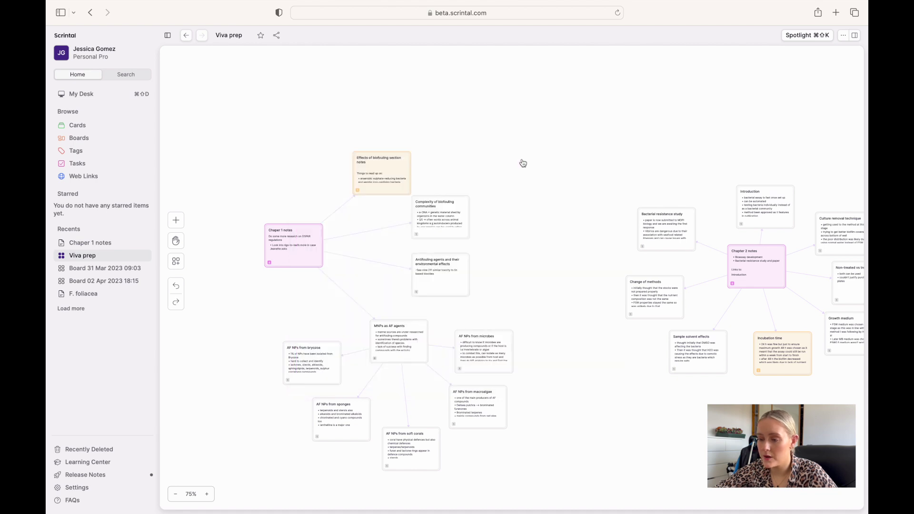
{"action": "left_click", "coordinate": [381, 181]}
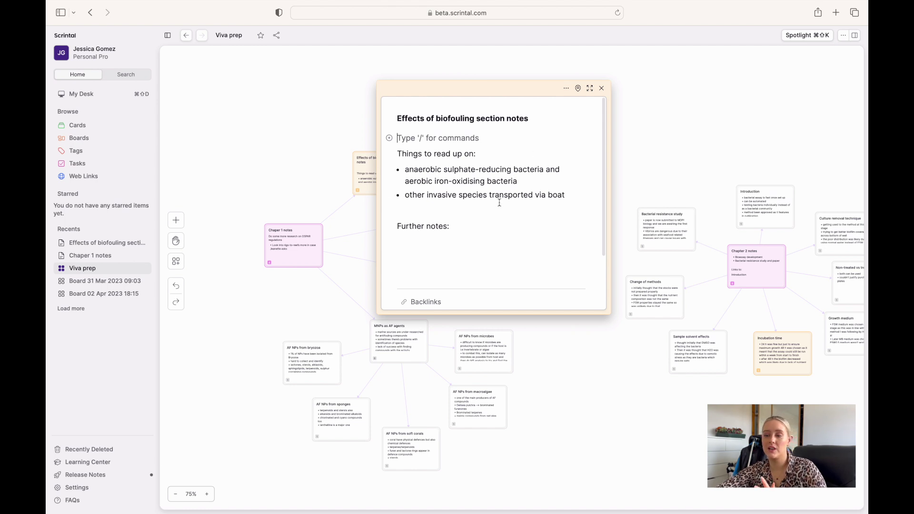
{"action": "left_click", "coordinate": [603, 89]}
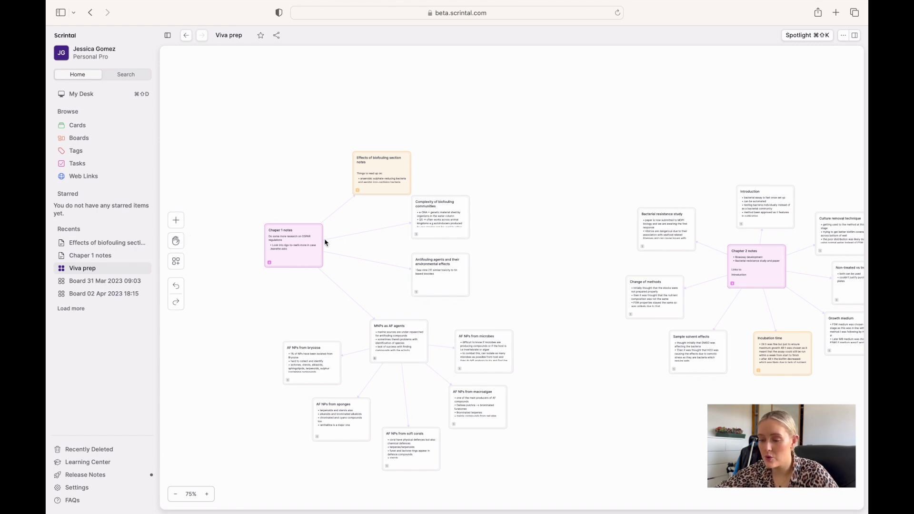
Reread the Chaper 1 notes and Effects of biofouling cards, then select Complexity of biofouling communities
{"action": "double_click", "coordinate": [310, 250]}
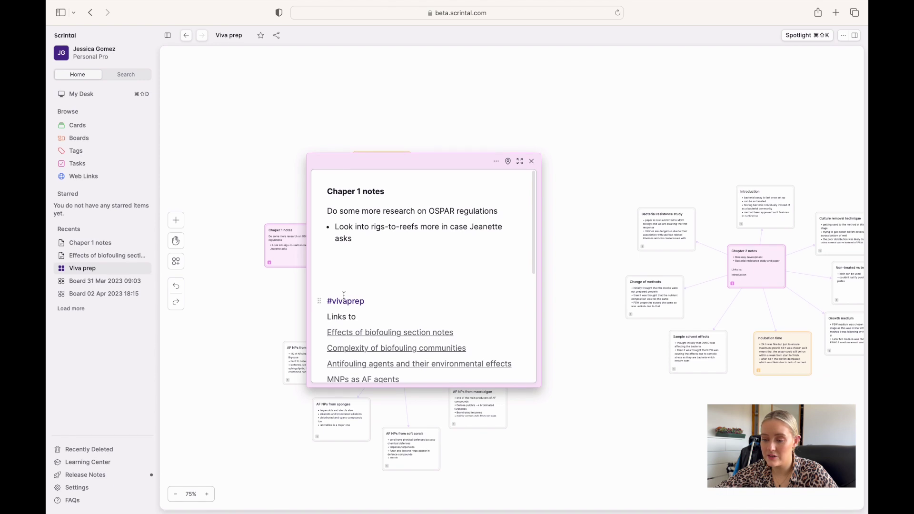
{"action": "scroll", "coordinate": [437, 292], "scroll_direction": "down", "scroll_amount": 3}
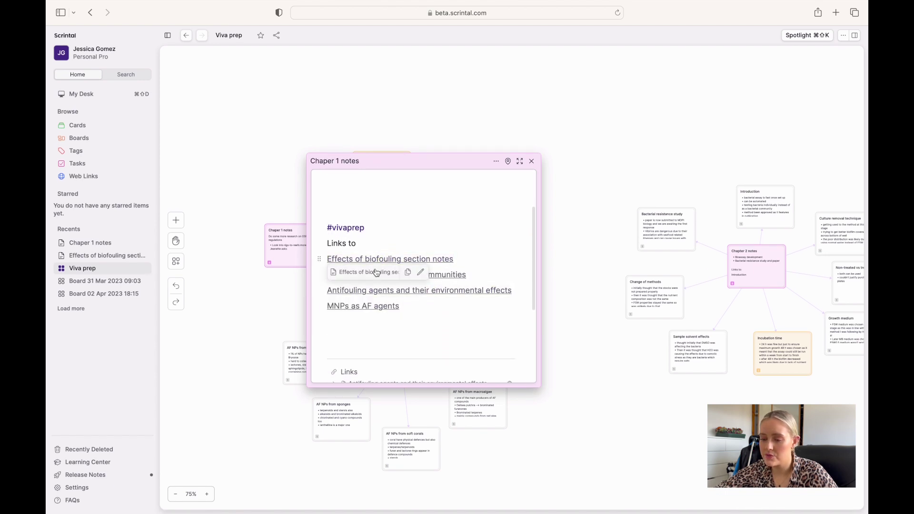
{"action": "mouse_move", "coordinate": [362, 292]}
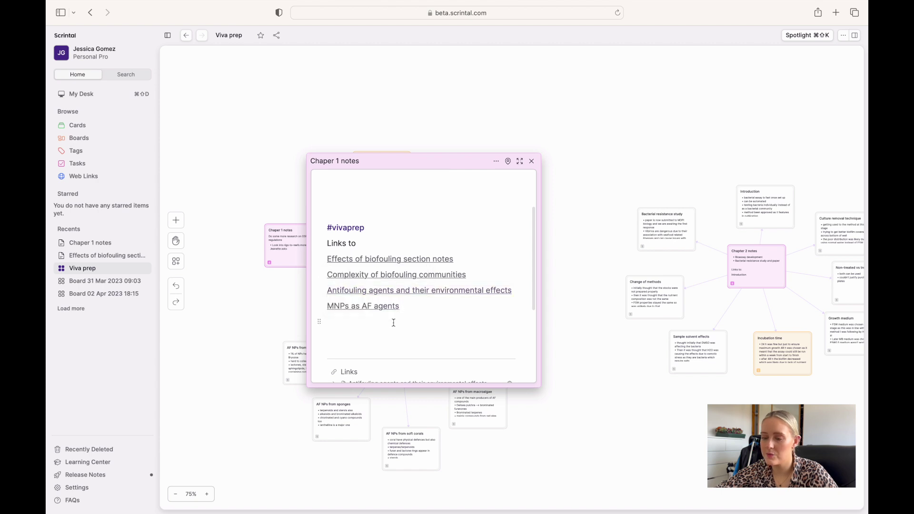
{"action": "left_click", "coordinate": [533, 162]}
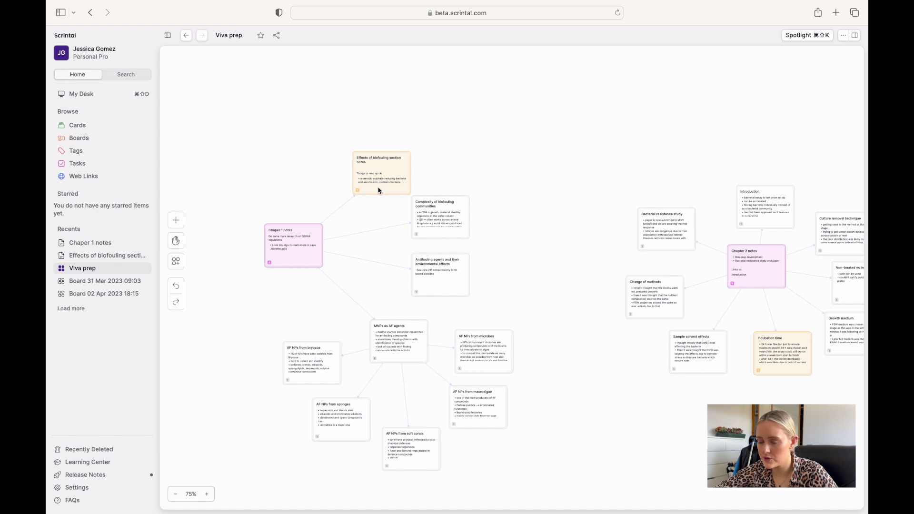
{"action": "left_click", "coordinate": [380, 190]}
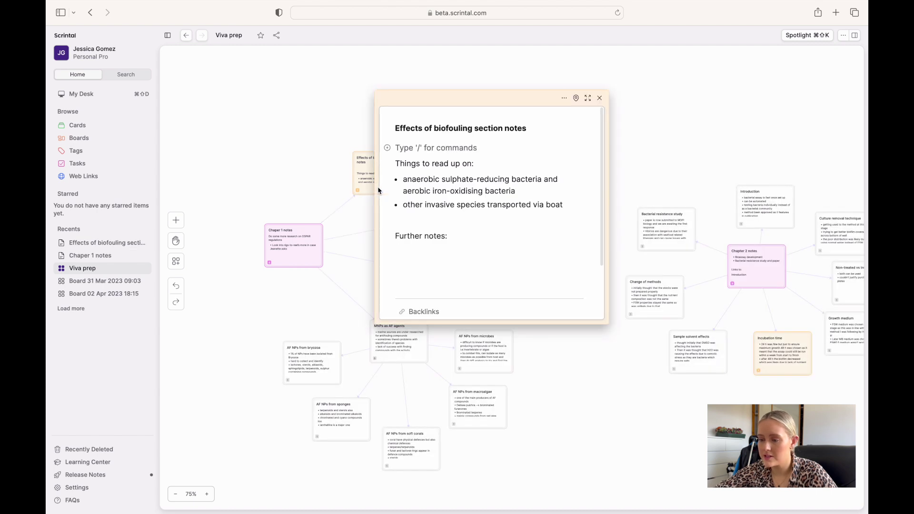
{"action": "scroll", "coordinate": [507, 255], "scroll_direction": "down", "scroll_amount": 3}
{"action": "scroll", "coordinate": [506, 255], "scroll_direction": "up", "scroll_amount": 3}
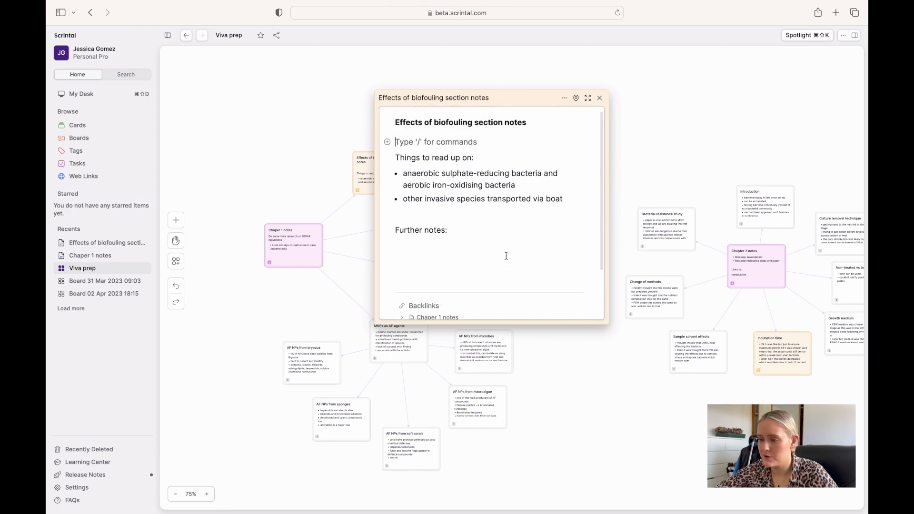
{"action": "left_click", "coordinate": [601, 98]}
{"action": "left_click", "coordinate": [440, 221]}
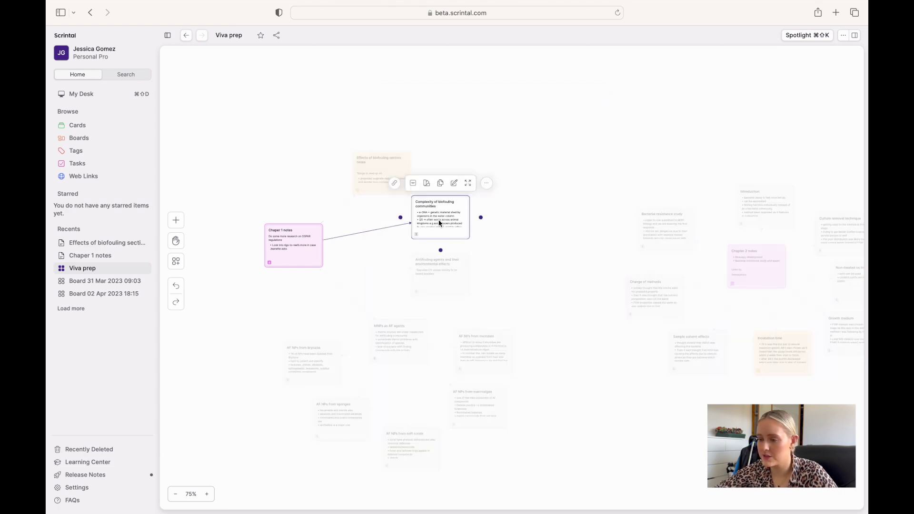
Read through the Complexity of biofouling communities card
{"action": "left_click", "coordinate": [439, 219]}
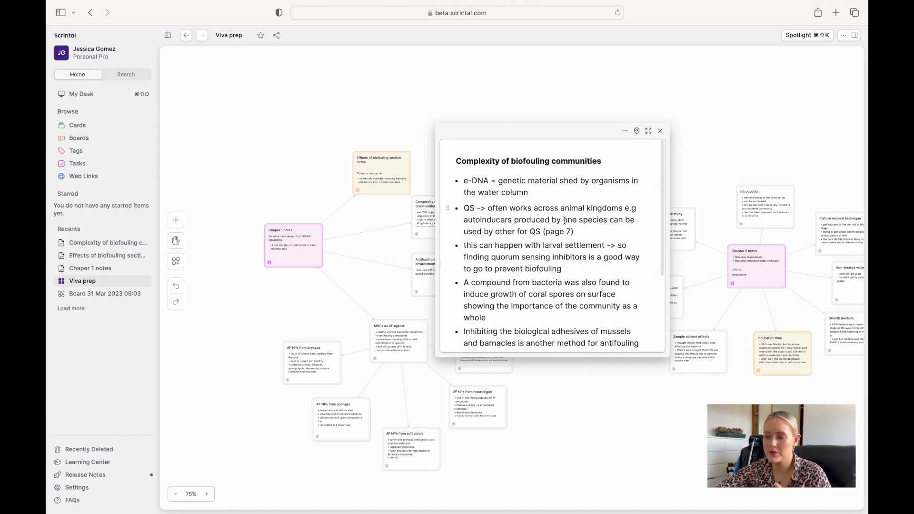
{"action": "scroll", "coordinate": [557, 253], "scroll_direction": "down", "scroll_amount": 5}
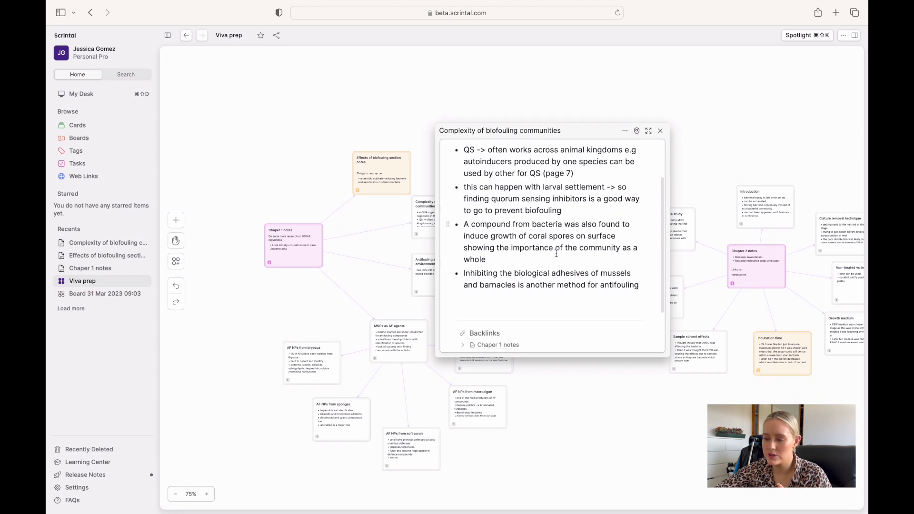
{"action": "scroll", "coordinate": [557, 253], "scroll_direction": "up", "scroll_amount": 6}
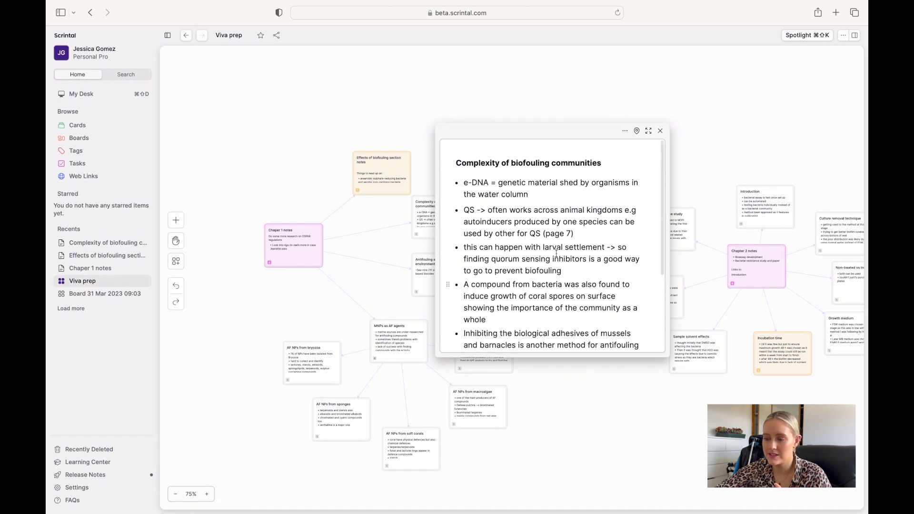
{"action": "left_click", "coordinate": [661, 131]}
Read the MNPs as AF agents and AF NPs from microbes cards
{"action": "left_click", "coordinate": [399, 341]}
{"action": "scroll", "coordinate": [483, 357], "scroll_direction": "down", "scroll_amount": 3}
{"action": "scroll", "coordinate": [484, 357], "scroll_direction": "up", "scroll_amount": 3}
{"action": "scroll", "coordinate": [484, 356], "scroll_direction": "up", "scroll_amount": 2}
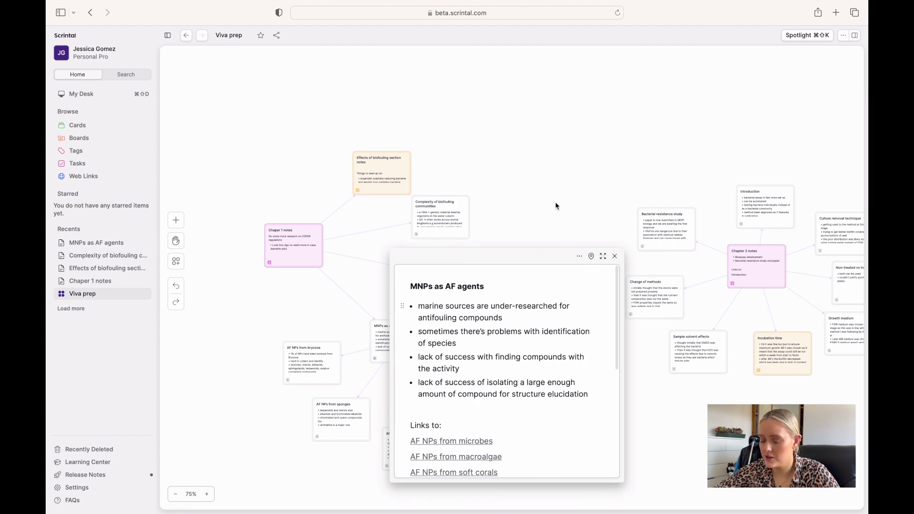
{"action": "left_click", "coordinate": [615, 258]}
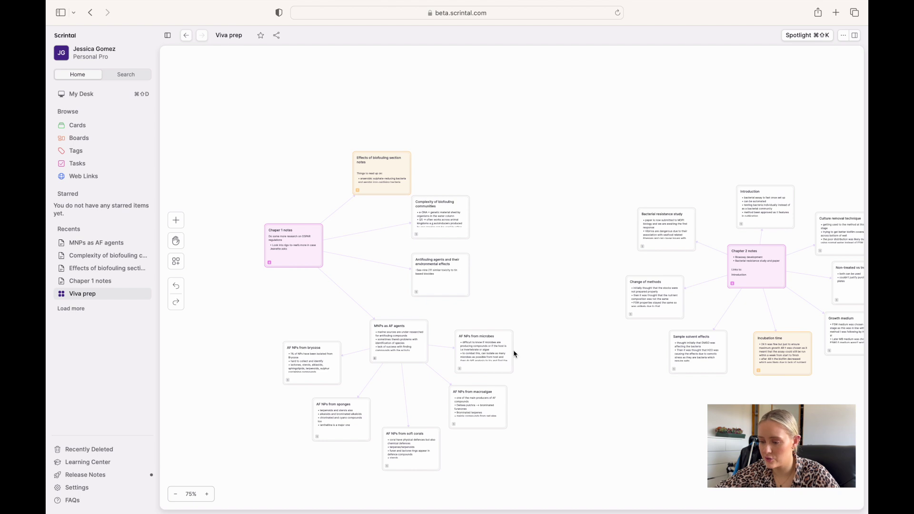
{"action": "left_click", "coordinate": [480, 363]}
{"action": "scroll", "coordinate": [567, 375], "scroll_direction": "down", "scroll_amount": 2}
{"action": "scroll", "coordinate": [548, 357], "scroll_direction": "up", "scroll_amount": 2}
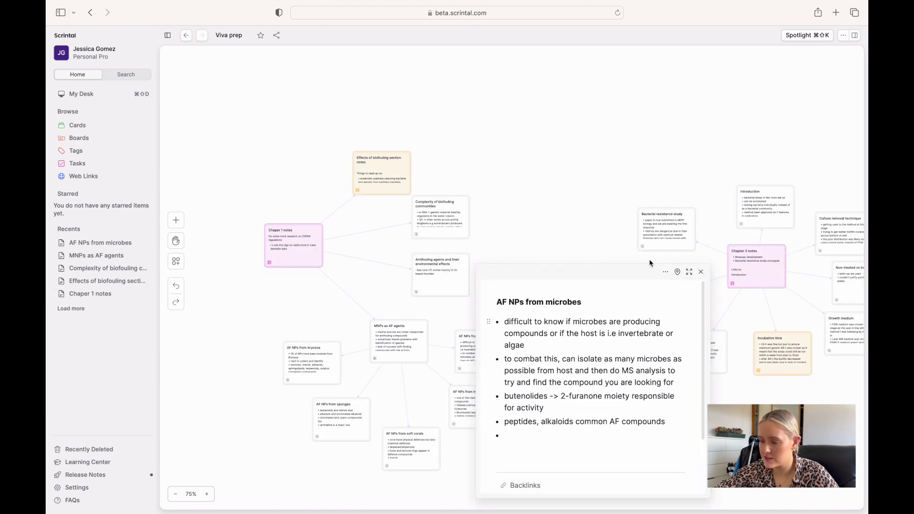
{"action": "left_click", "coordinate": [701, 272]}
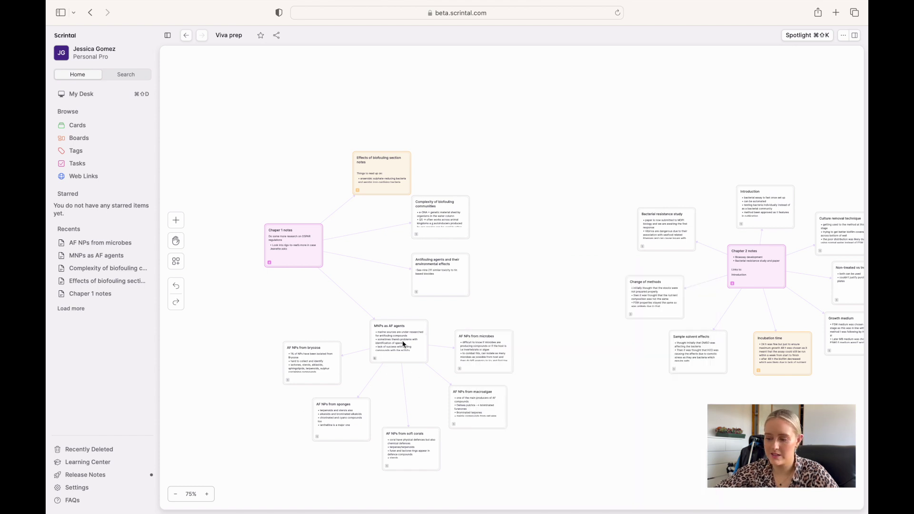
Pan to the Chapter 2 notes cluster and read the Chapter 2 notes card's linked list
{"action": "key", "text": "h"}
{"action": "left_click_drag", "start_coordinate": [659, 389], "coordinate": [422, 399]}
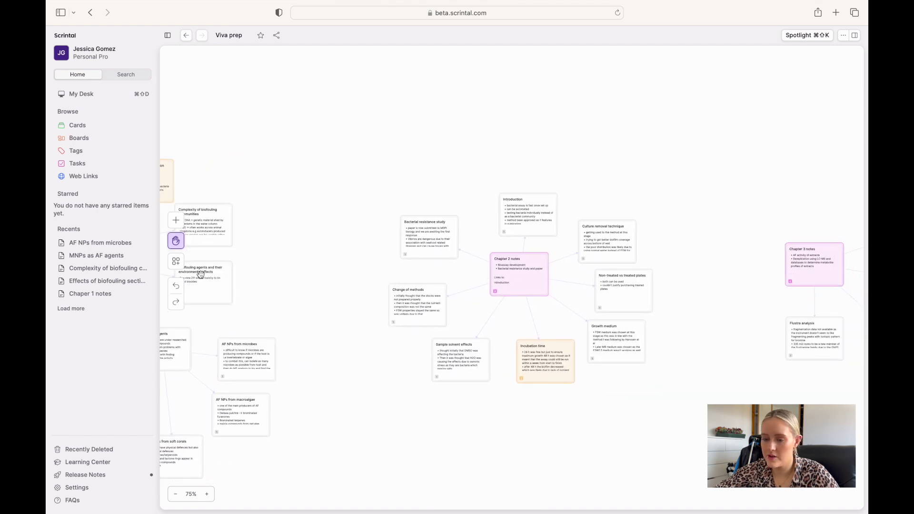
{"action": "left_click", "coordinate": [176, 241]}
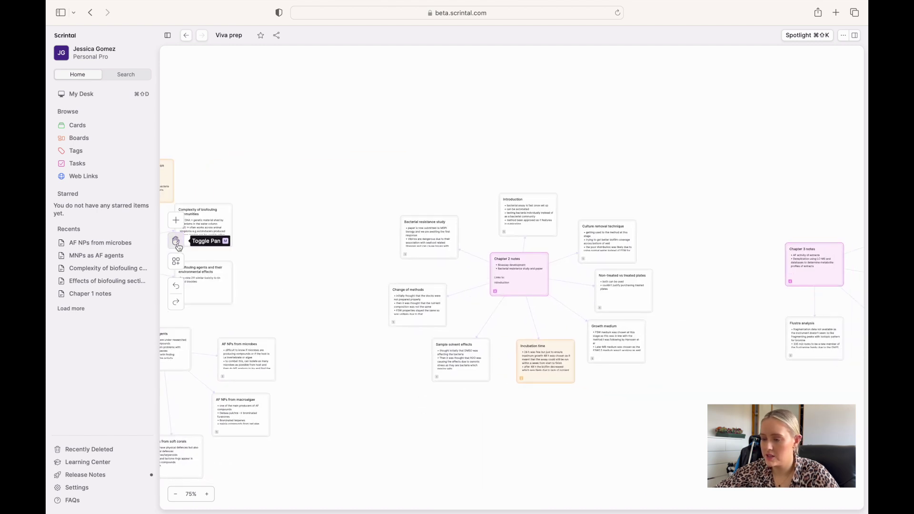
{"action": "left_click", "coordinate": [526, 284]}
{"action": "scroll", "coordinate": [610, 281], "scroll_direction": "down", "scroll_amount": 3}
{"action": "scroll", "coordinate": [612, 280], "scroll_direction": "up", "scroll_amount": 3}
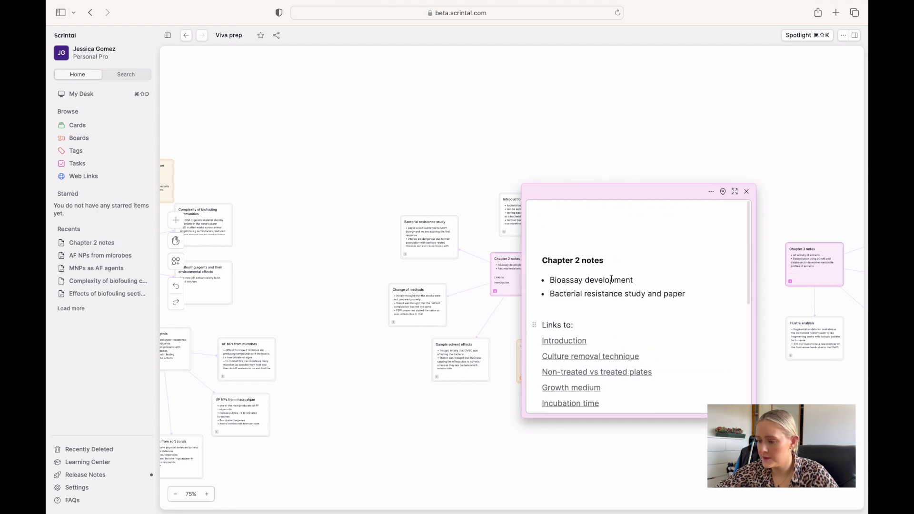
{"action": "scroll", "coordinate": [612, 280], "scroll_direction": "down", "scroll_amount": 2}
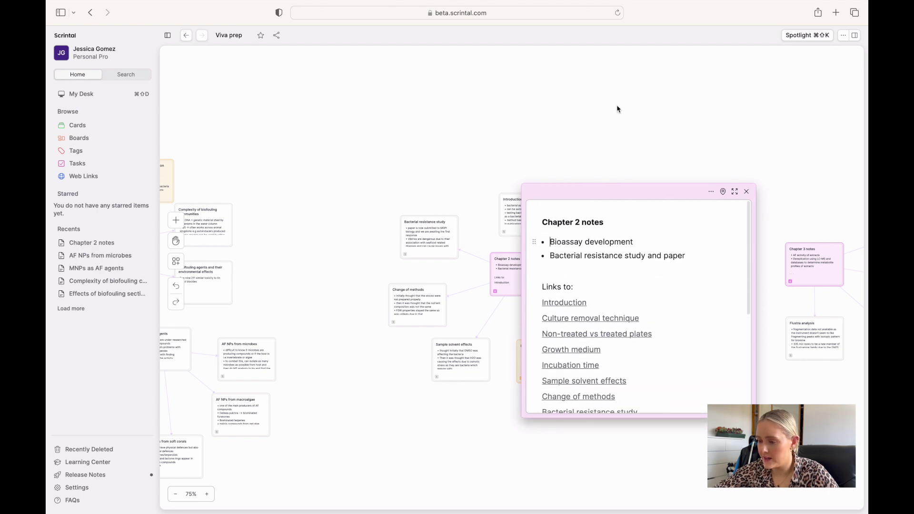
{"action": "left_click", "coordinate": [747, 192]}
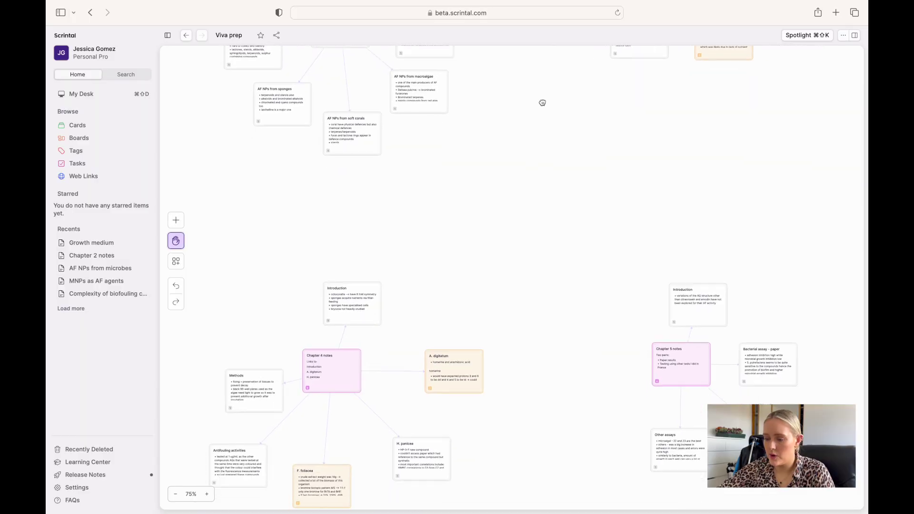
Pan to an empty area of the board and create a new Untitled card there
{"action": "left_click_drag", "start_coordinate": [517, 374], "coordinate": [539, 143]}
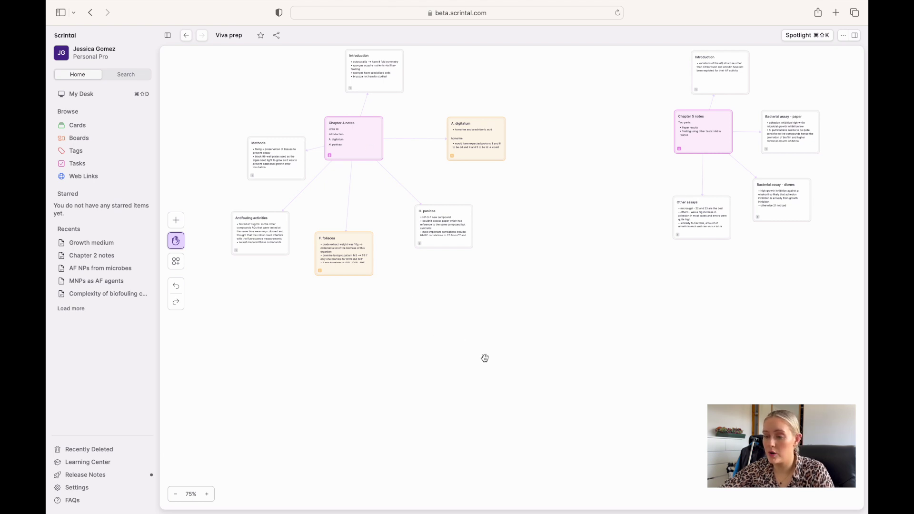
{"action": "left_click_drag", "start_coordinate": [485, 358], "coordinate": [503, 272]}
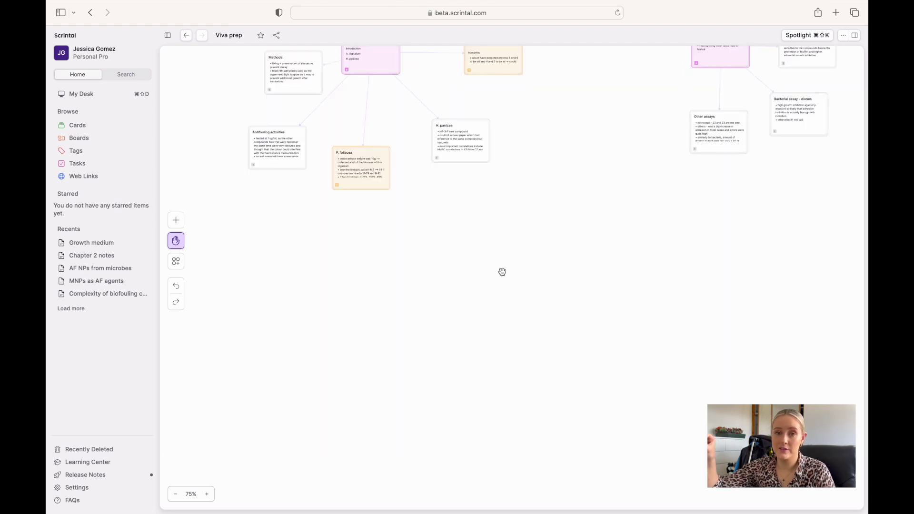
{"action": "left_click_drag", "start_coordinate": [455, 301], "coordinate": [451, 161]}
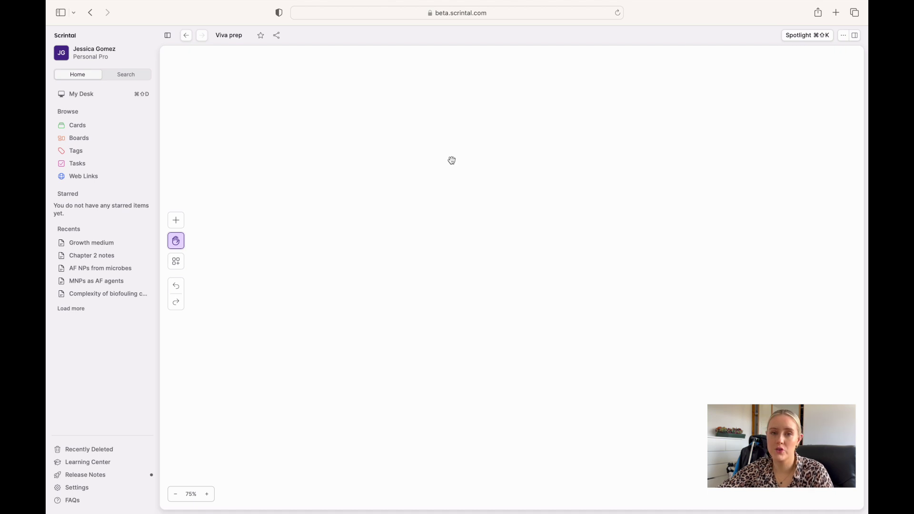
{"action": "left_click", "coordinate": [176, 241]}
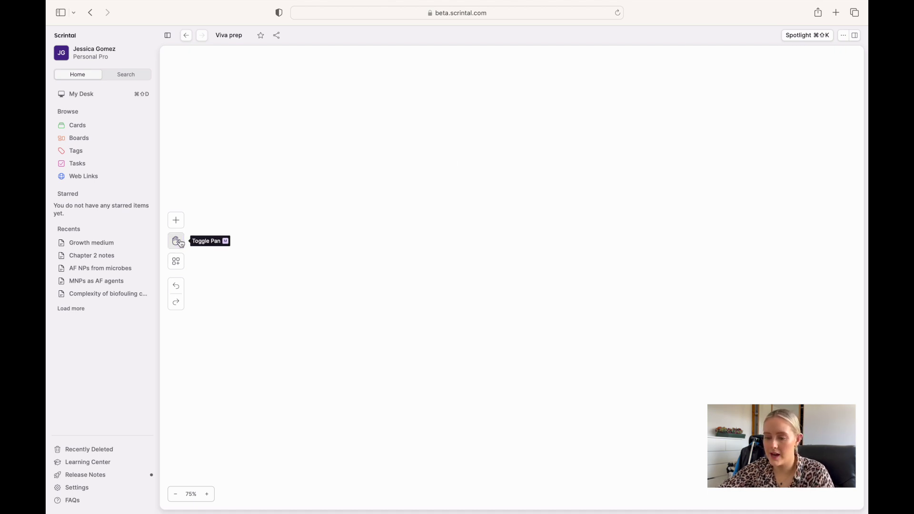
{"action": "double_click", "coordinate": [412, 203]}
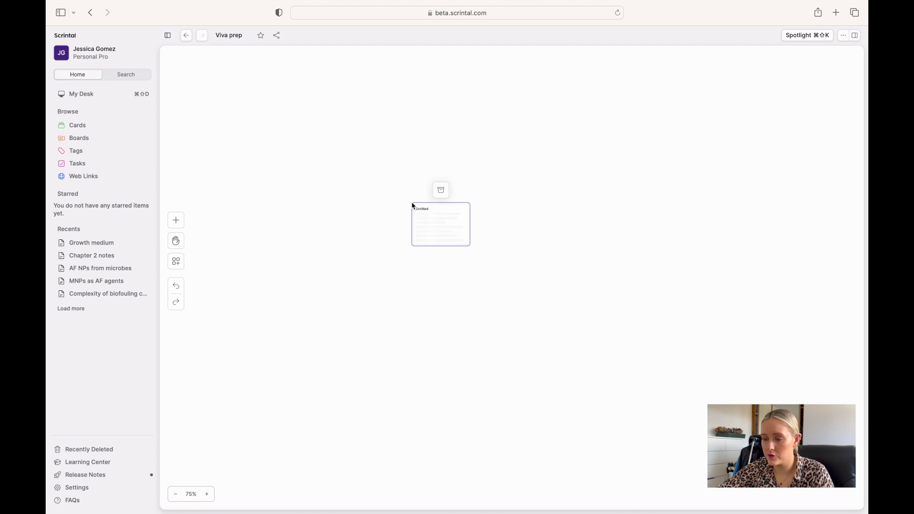
{"action": "left_click", "coordinate": [447, 236]}
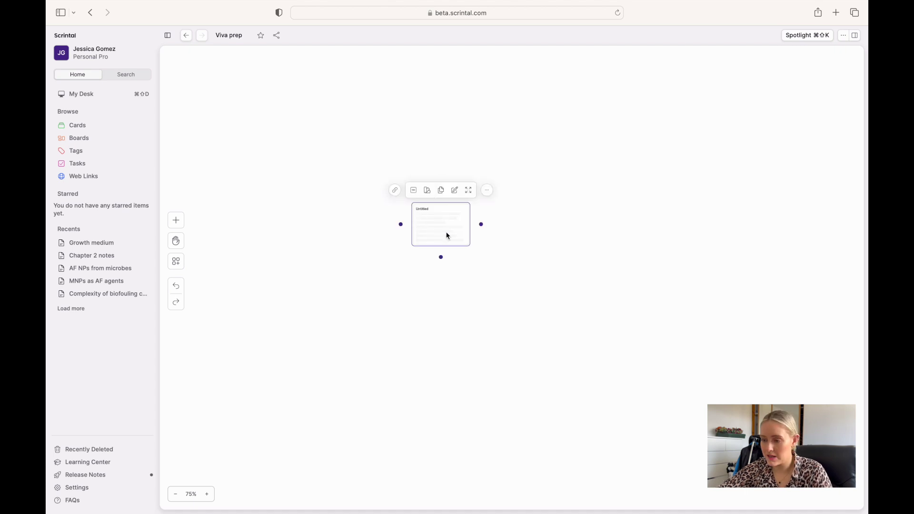
Zoom the board to 150% and select the new Untitled card
{"action": "left_click", "coordinate": [208, 495]}
{"action": "left_click", "coordinate": [207, 495]}
{"action": "left_click", "coordinate": [208, 495]}
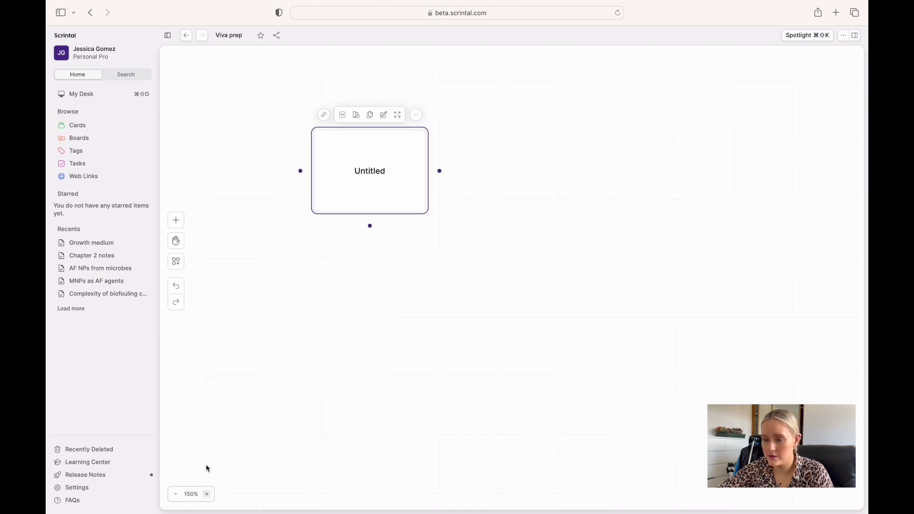
{"action": "left_click", "coordinate": [177, 240]}
{"action": "scroll", "coordinate": [382, 334], "scroll_direction": "up", "scroll_amount": 3}
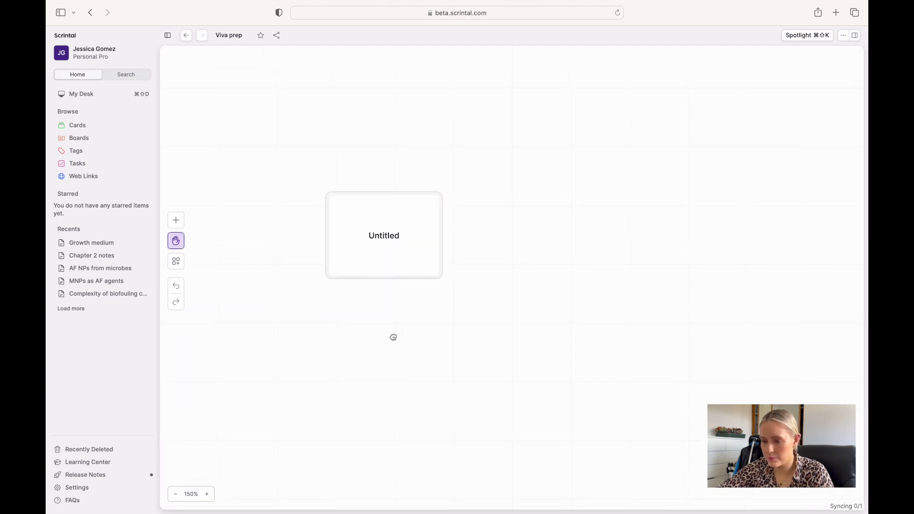
{"action": "left_click", "coordinate": [177, 239]}
{"action": "left_click", "coordinate": [396, 238]}
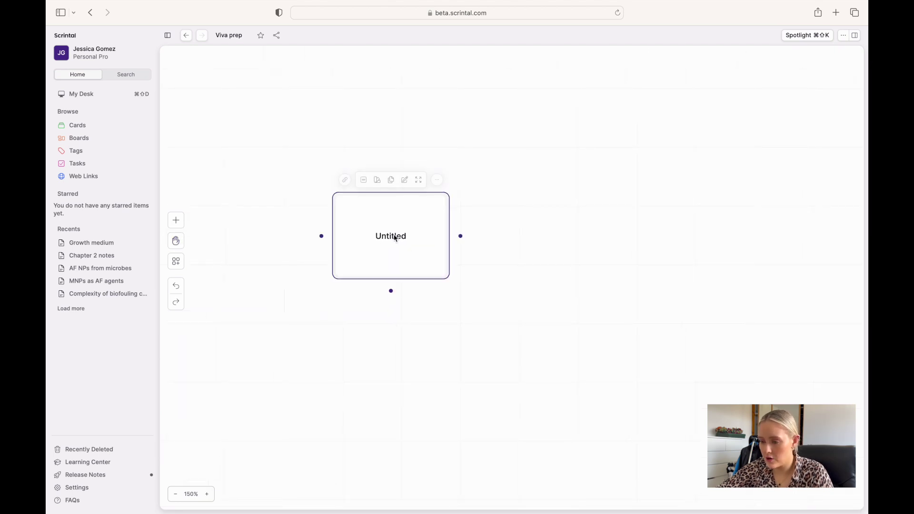
Title the card 'New card for Scrintal', add a 'notes' bullet, and type '+newcard' below
{"action": "left_click", "coordinate": [395, 238]}
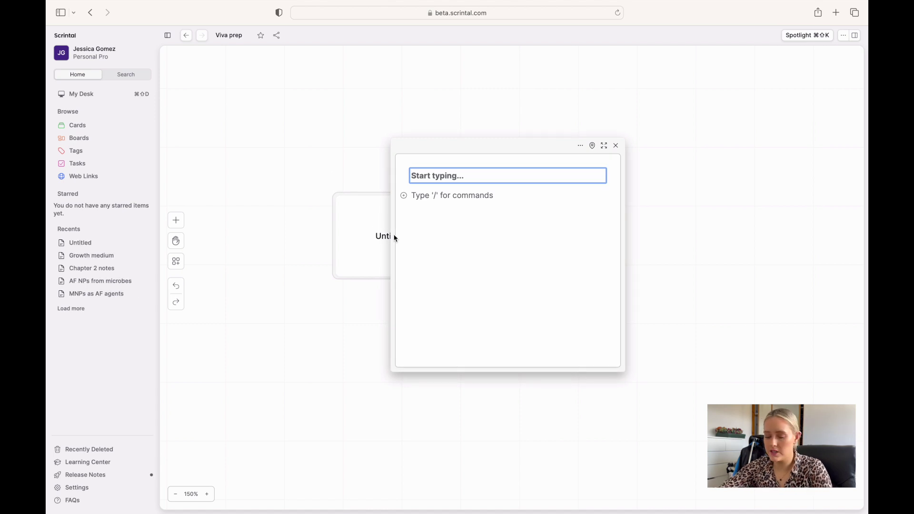
{"action": "type", "text": "New card "}
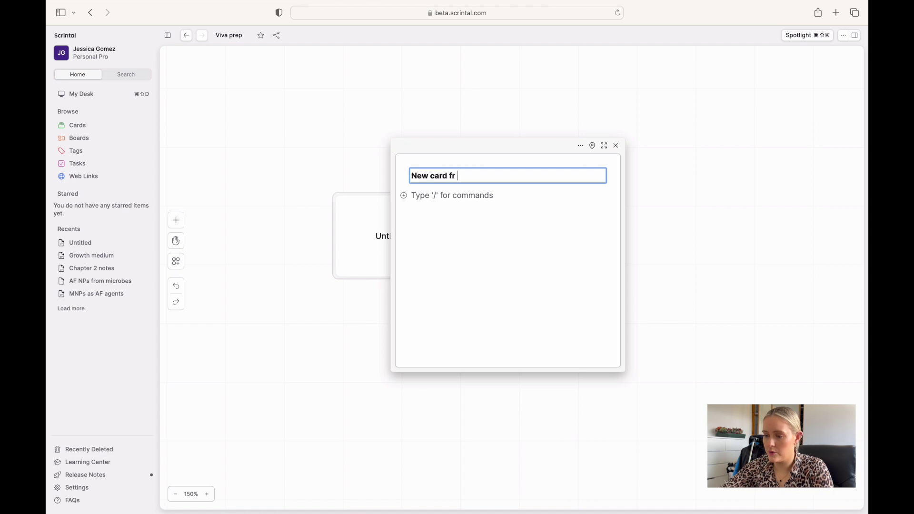
{"action": "type", "text": "for Scrintal"}
{"action": "key", "text": "Return"}
{"action": "type", "text": "- no"}
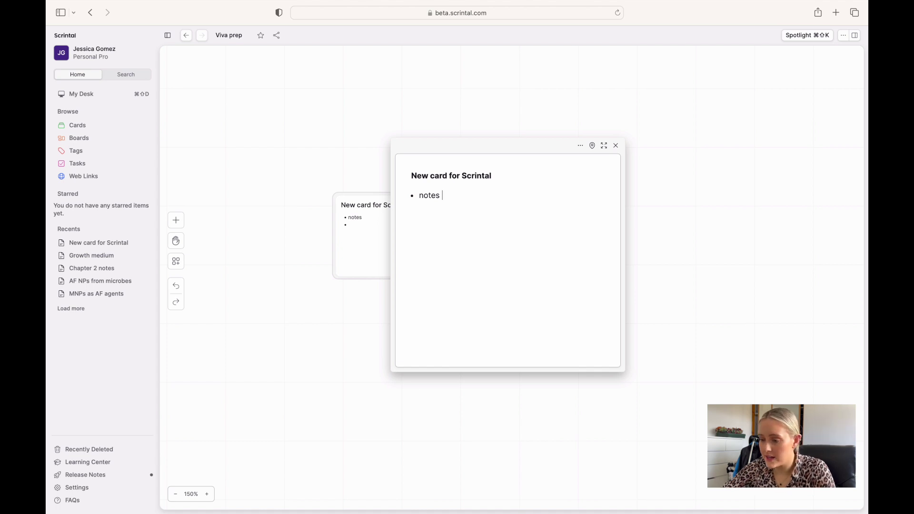
{"action": "type", "text": "+new"}
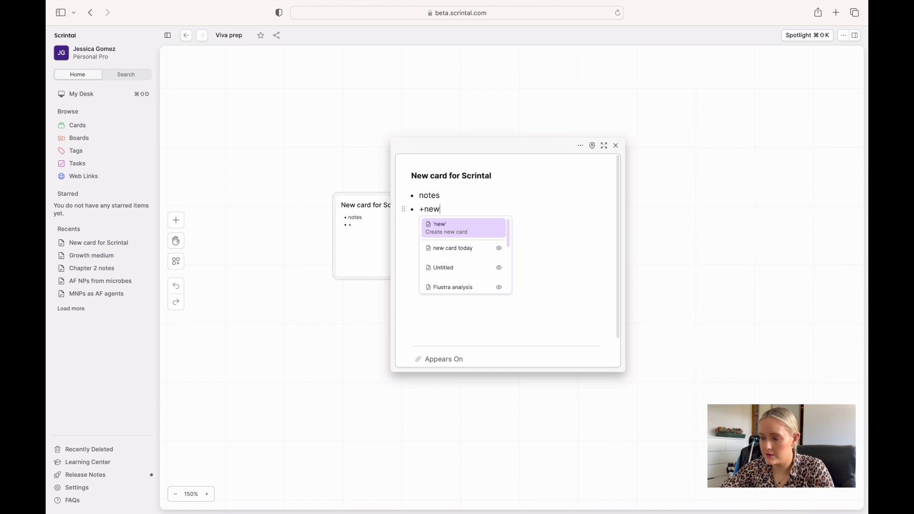
{"action": "type", "text": "card"}
Create the linked 'newcard' card and place it up and to the right of the first card
{"action": "key", "text": "Return"}
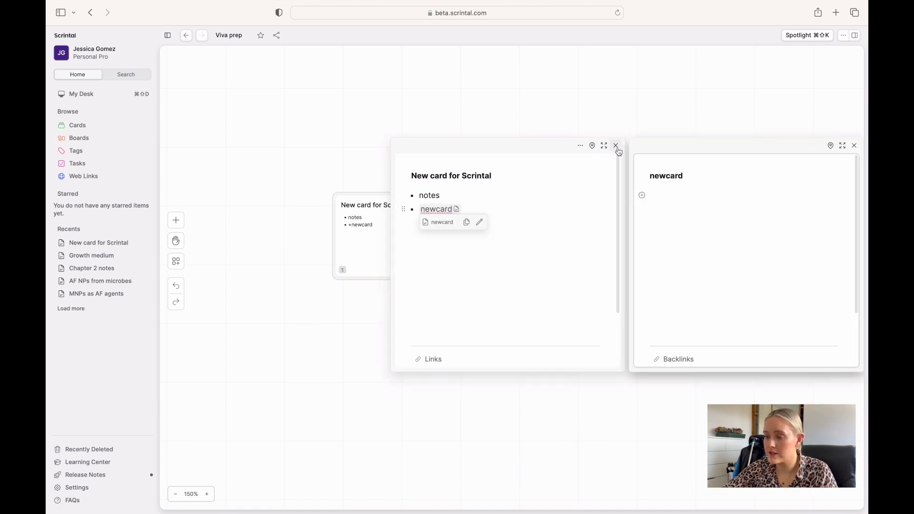
{"action": "left_click", "coordinate": [616, 146]}
{"action": "left_click", "coordinate": [855, 146]}
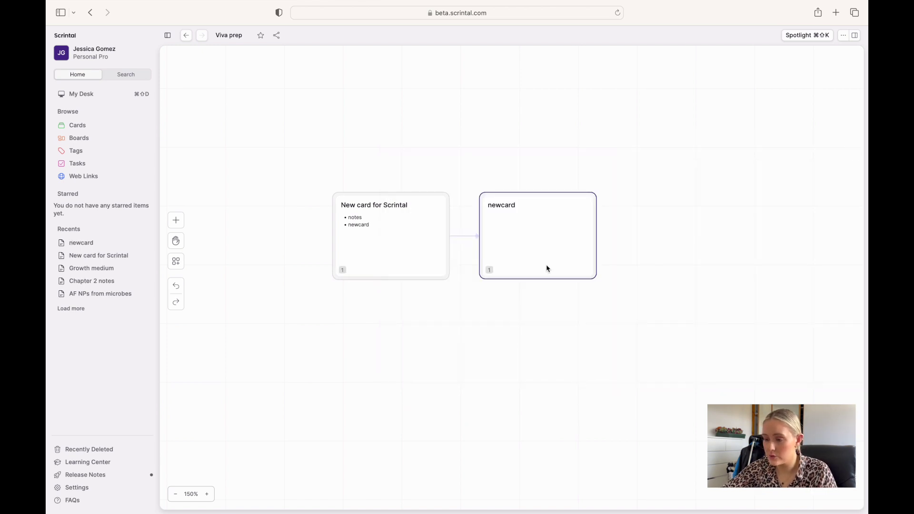
{"action": "left_click_drag", "start_coordinate": [496, 241], "coordinate": [610, 208]}
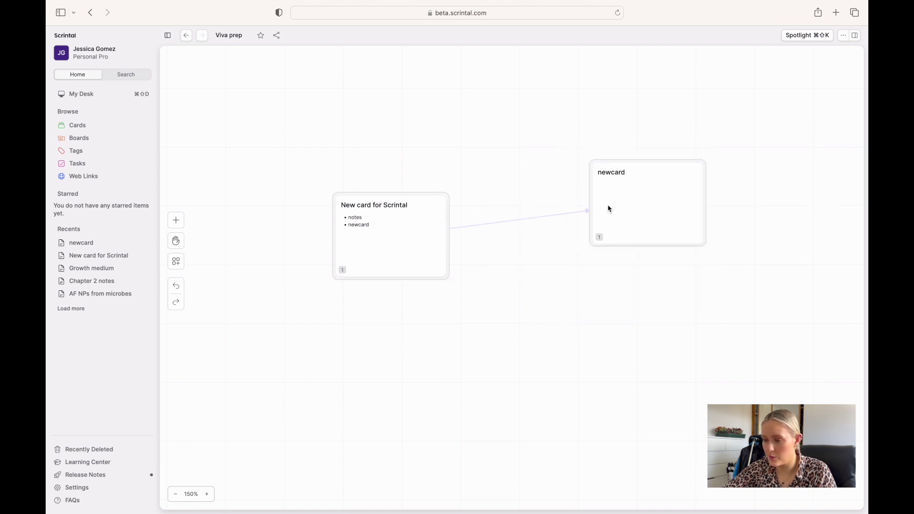
{"action": "right_click", "coordinate": [642, 213]}
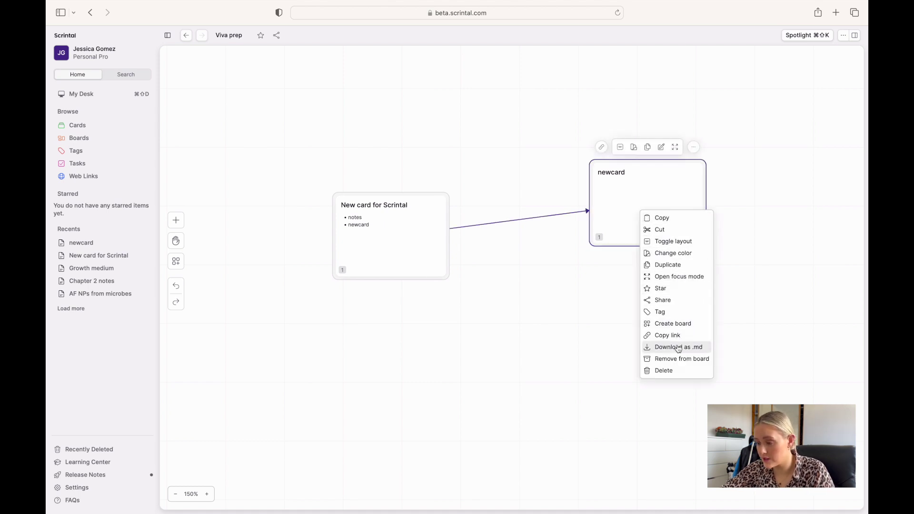
{"action": "left_click", "coordinate": [767, 179]}
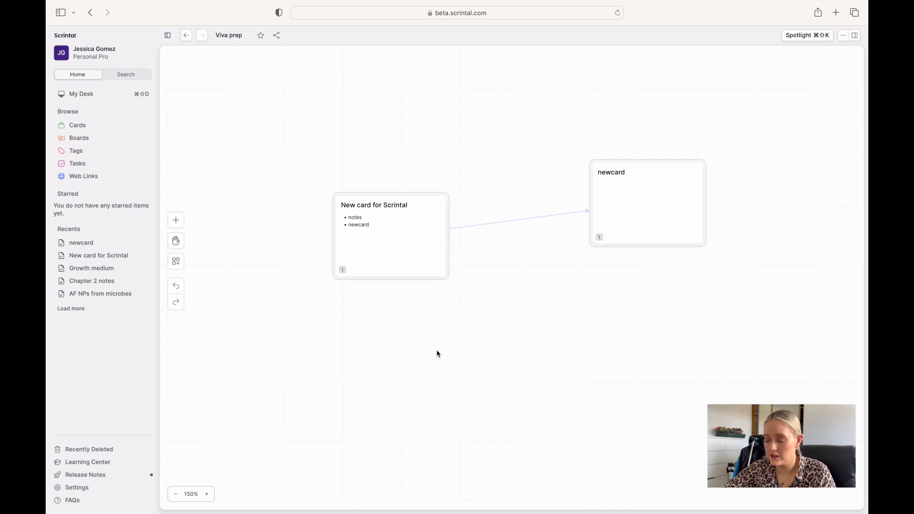
Add an Untitled card below the others whose body links to the existing newcard card
{"action": "left_click", "coordinate": [177, 223]}
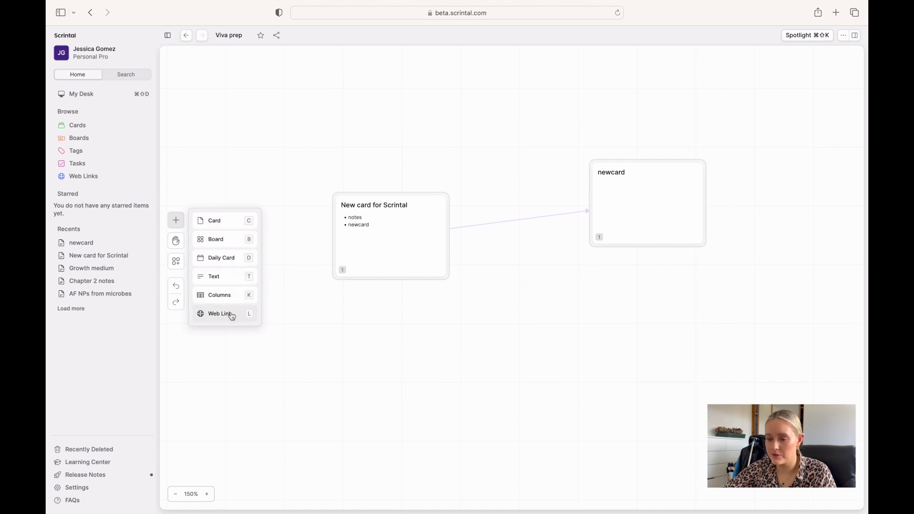
{"action": "left_click", "coordinate": [235, 222]}
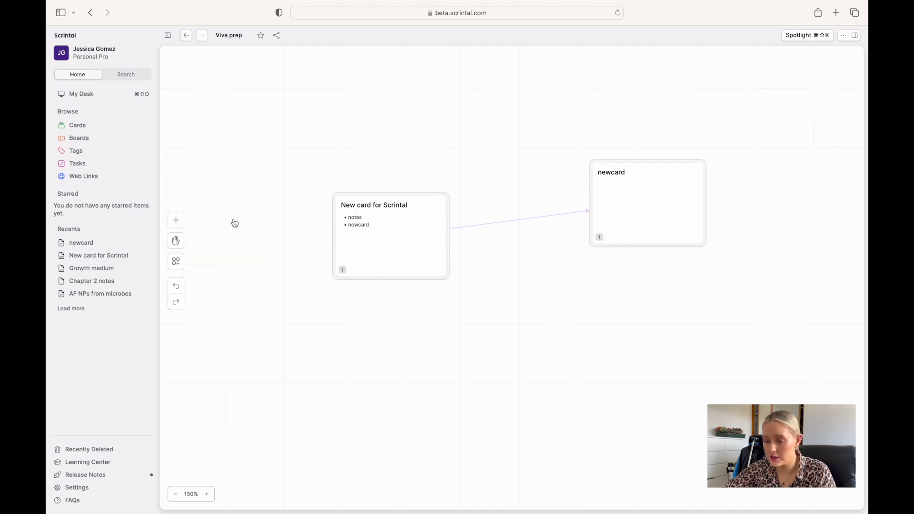
{"action": "left_click", "coordinate": [453, 326]}
{"action": "double_click", "coordinate": [456, 349]}
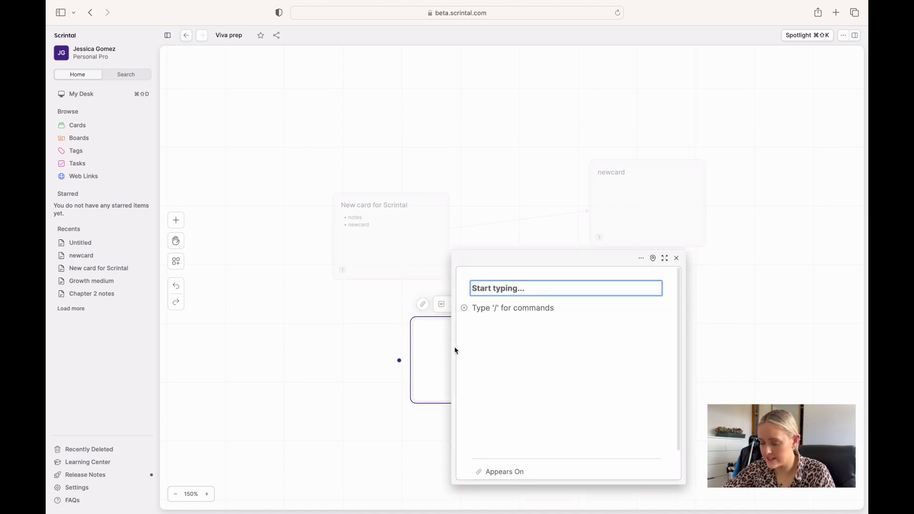
{"action": "key", "text": "Return"}
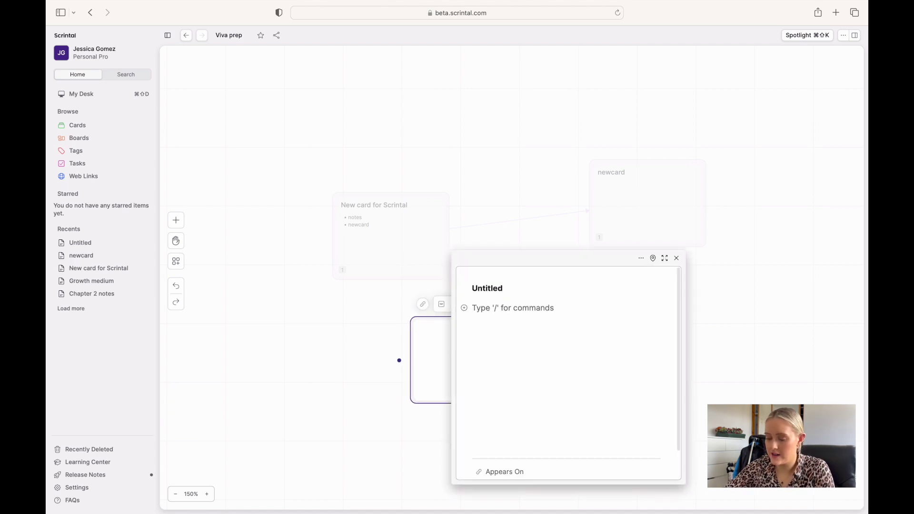
{"action": "type", "text": "+"}
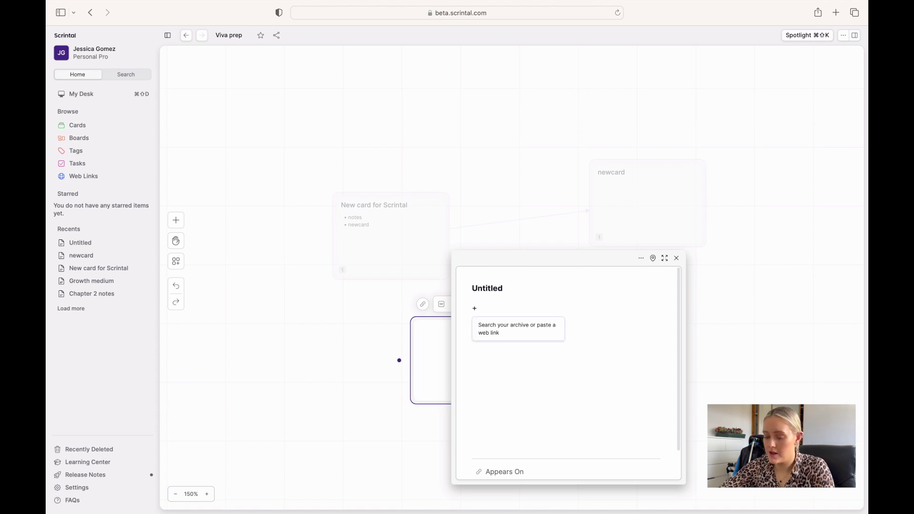
{"action": "type", "text": "new"}
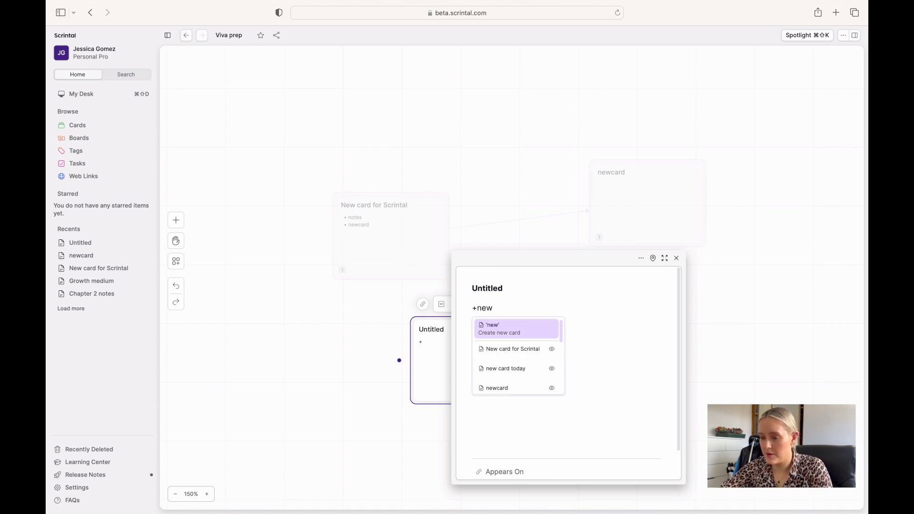
{"action": "type", "text": "card"}
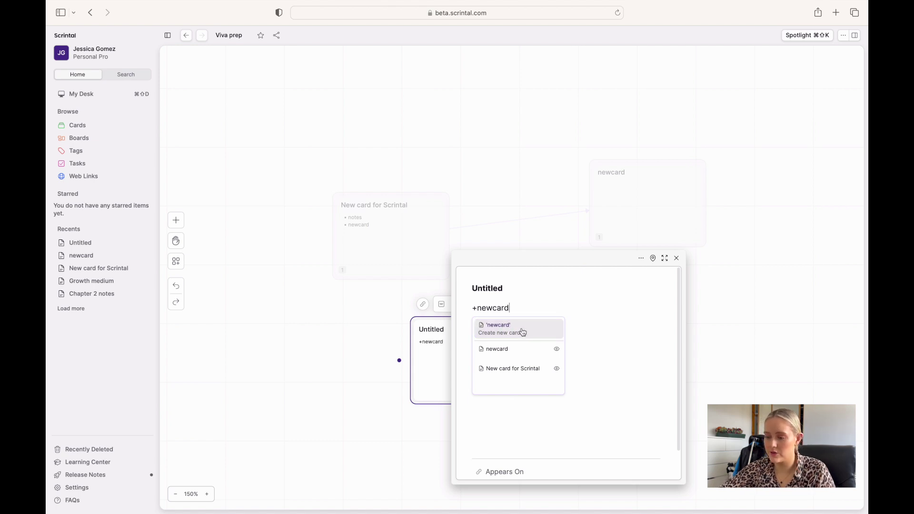
{"action": "left_click", "coordinate": [516, 356]}
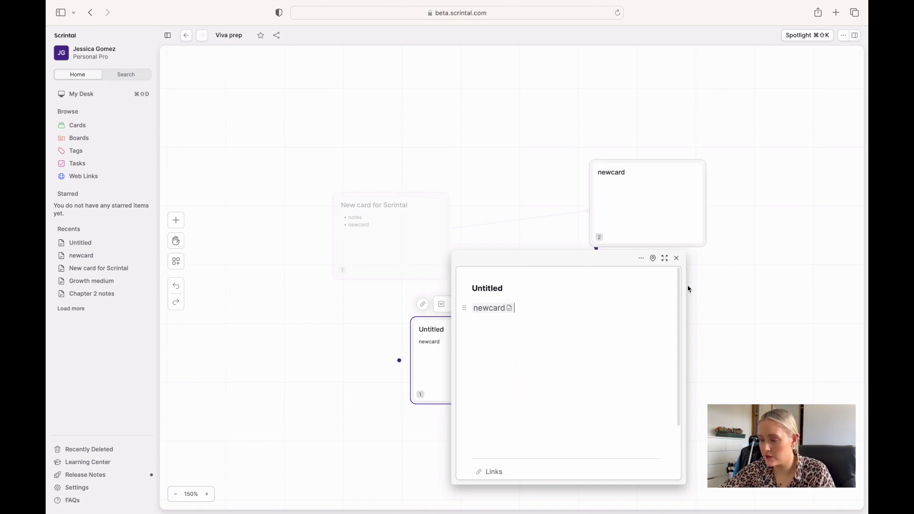
{"action": "left_click", "coordinate": [677, 258]}
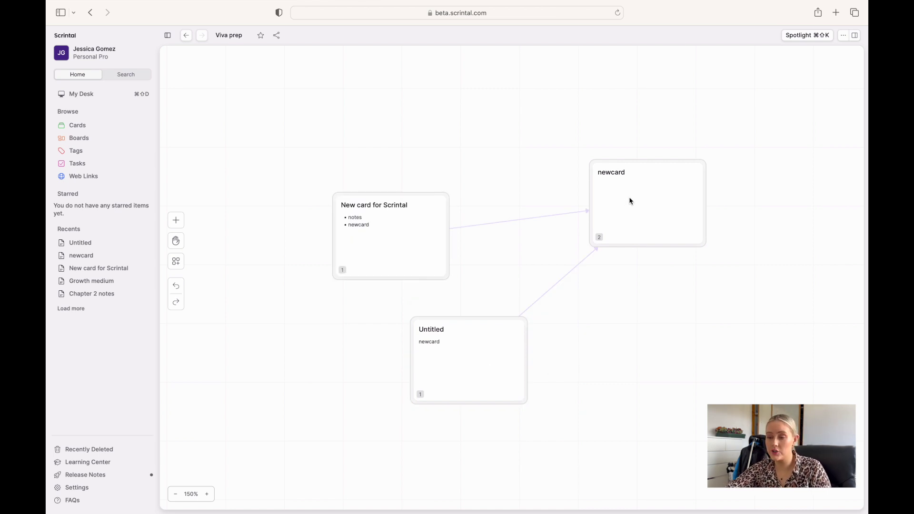
Add an empty line below the newcard link in the Untitled card and close it
{"action": "left_click", "coordinate": [478, 347]}
{"action": "left_click", "coordinate": [555, 309]}
{"action": "key", "text": "Return"}
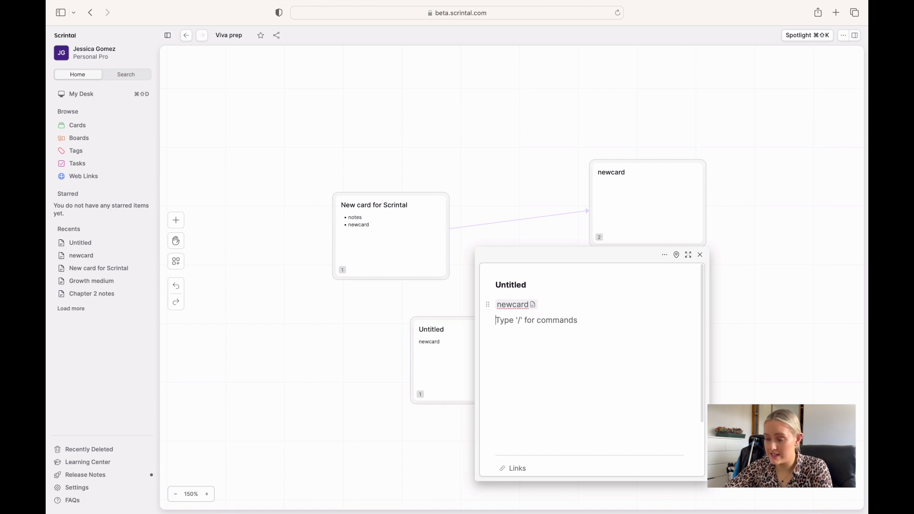
{"action": "key", "text": "Escape"}
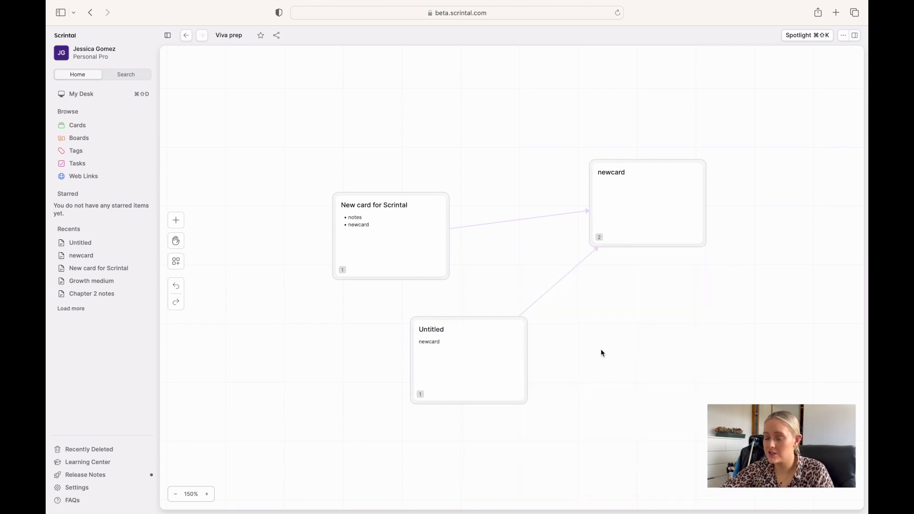
{"action": "right_click", "coordinate": [482, 362]}
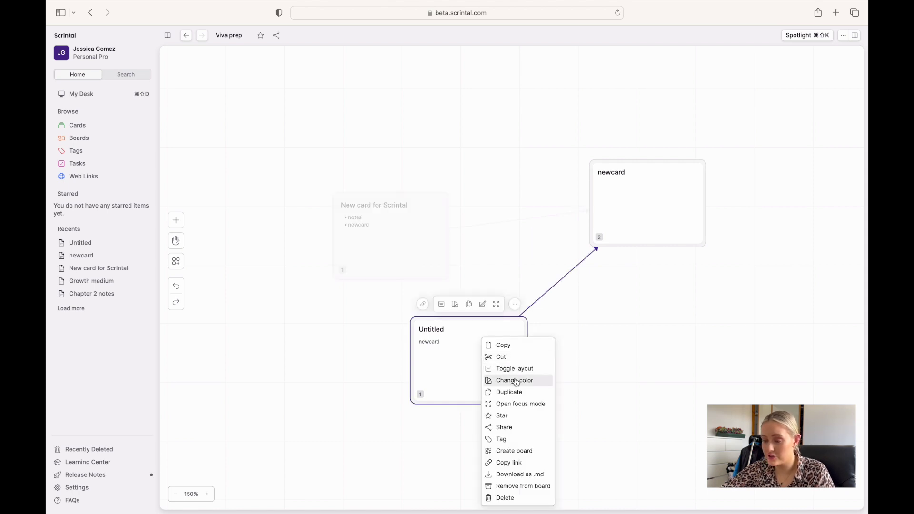
{"action": "left_click", "coordinate": [518, 405]}
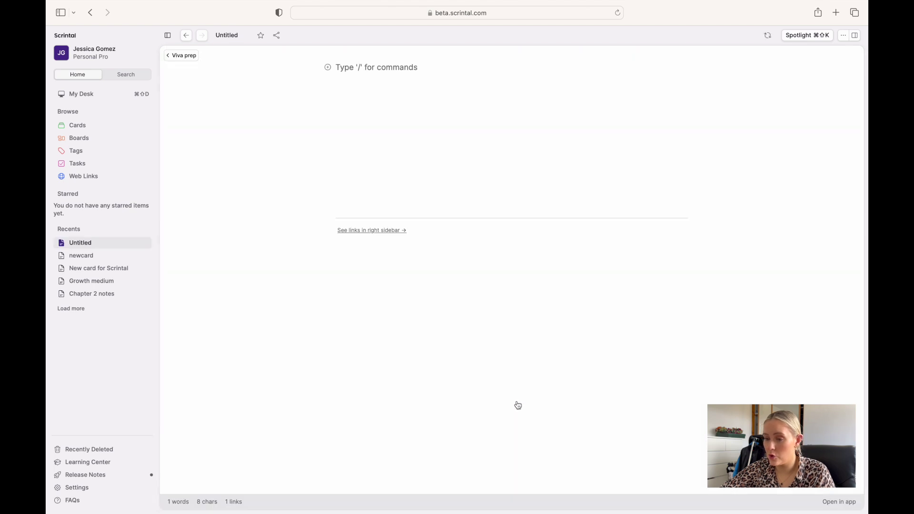
{"action": "left_click", "coordinate": [379, 132]}
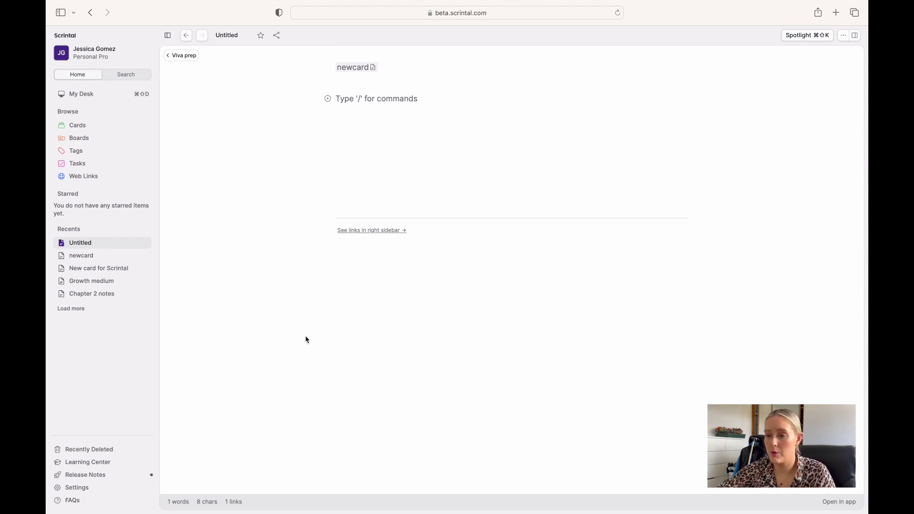
{"action": "left_click", "coordinate": [184, 56]}
{"action": "left_click", "coordinate": [181, 226]}
{"action": "left_click", "coordinate": [234, 242]}
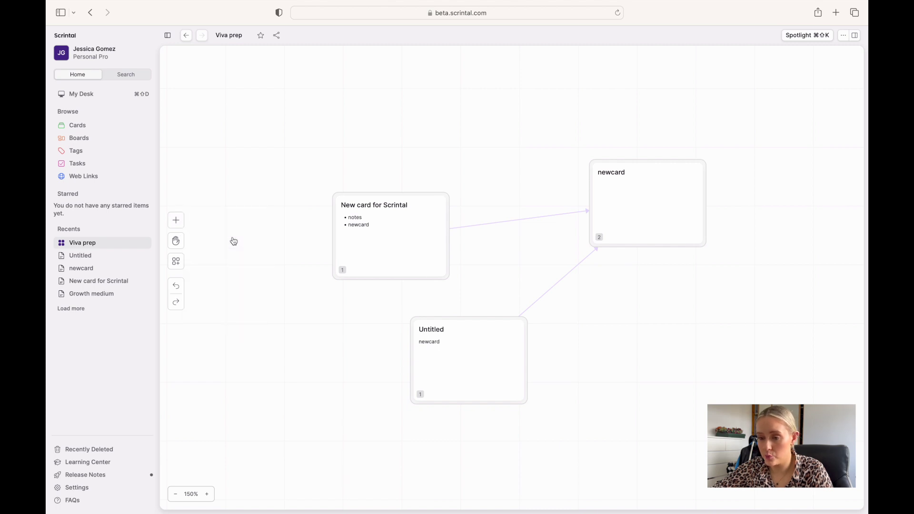
Place a new board element above the New card for Scrintal card
{"action": "left_click", "coordinate": [258, 176]}
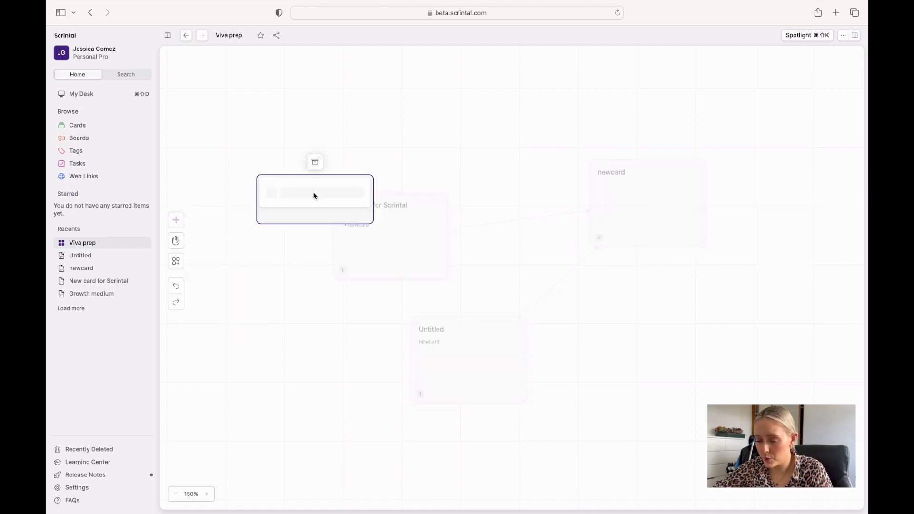
{"action": "left_click_drag", "start_coordinate": [319, 192], "coordinate": [384, 128]}
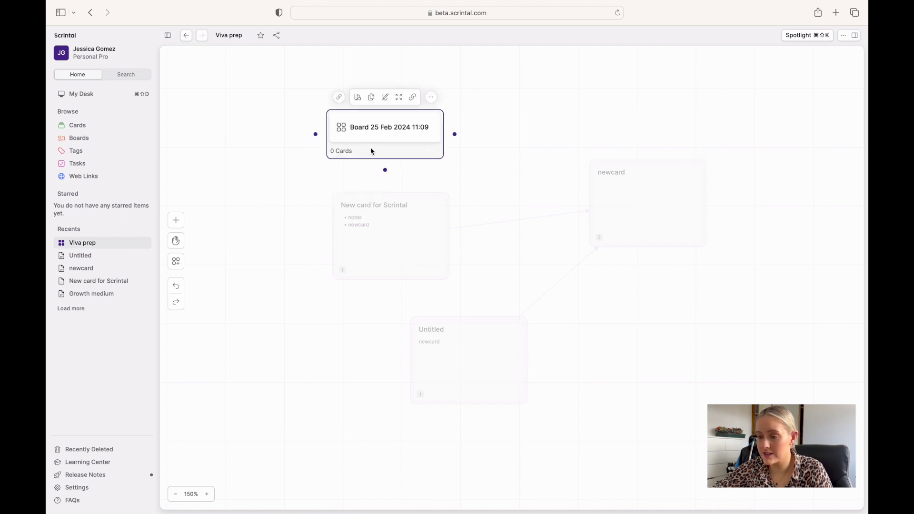
{"action": "left_click", "coordinate": [500, 134]}
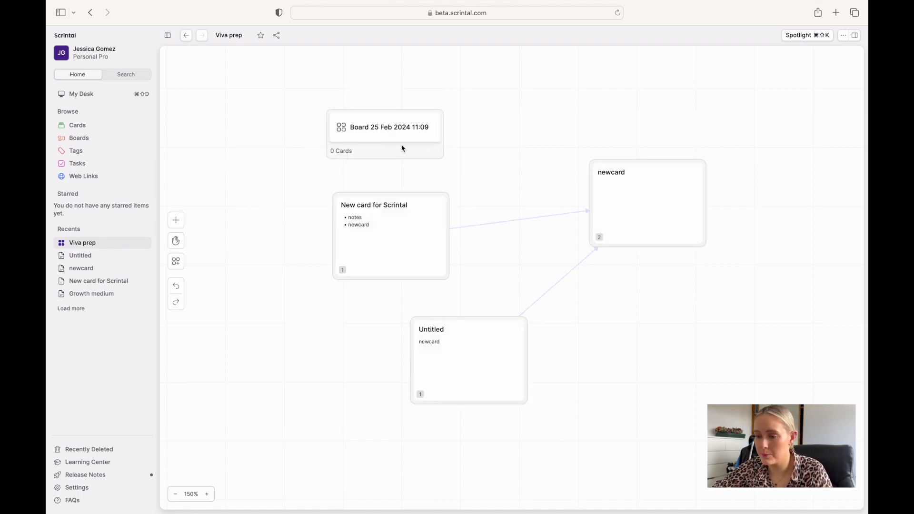
Open the new empty sub-board and adjust its zoom back to 100%
{"action": "double_click", "coordinate": [382, 130]}
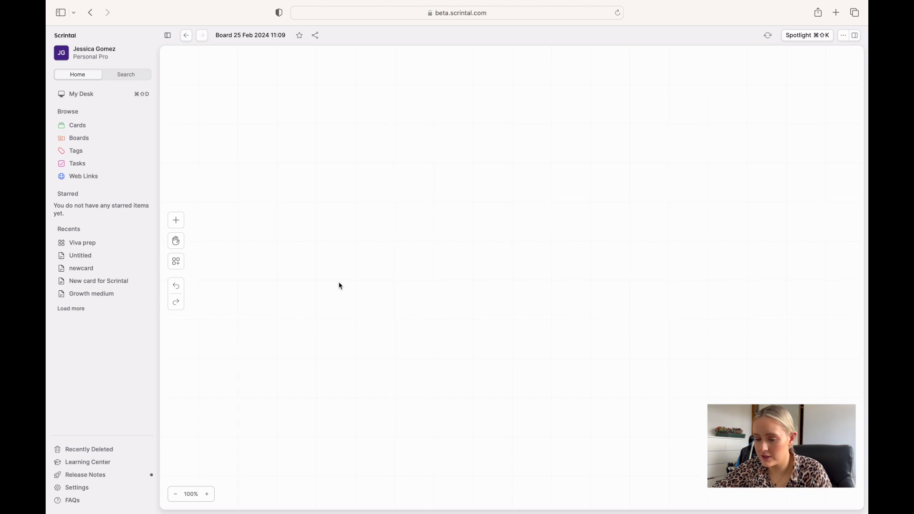
{"action": "left_click", "coordinate": [175, 495]}
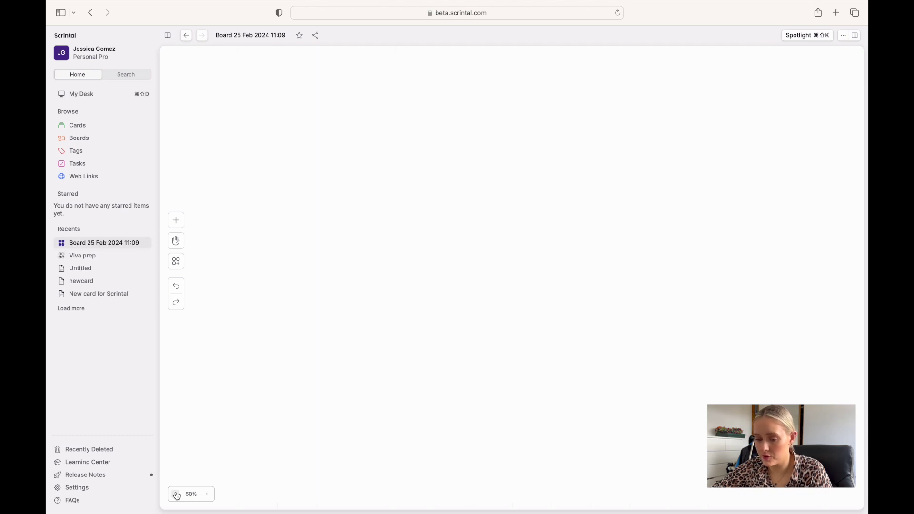
{"action": "left_click", "coordinate": [177, 495]}
{"action": "left_click", "coordinate": [209, 495]}
{"action": "left_click", "coordinate": [209, 495]}
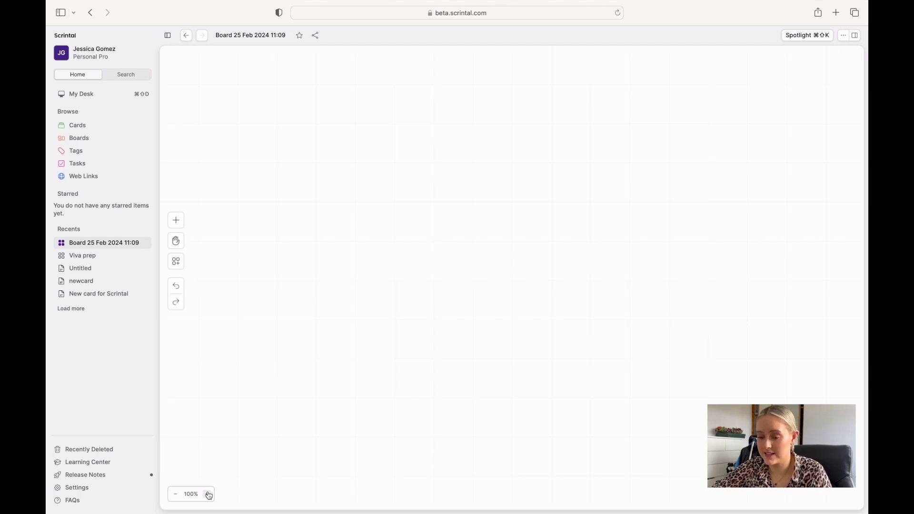